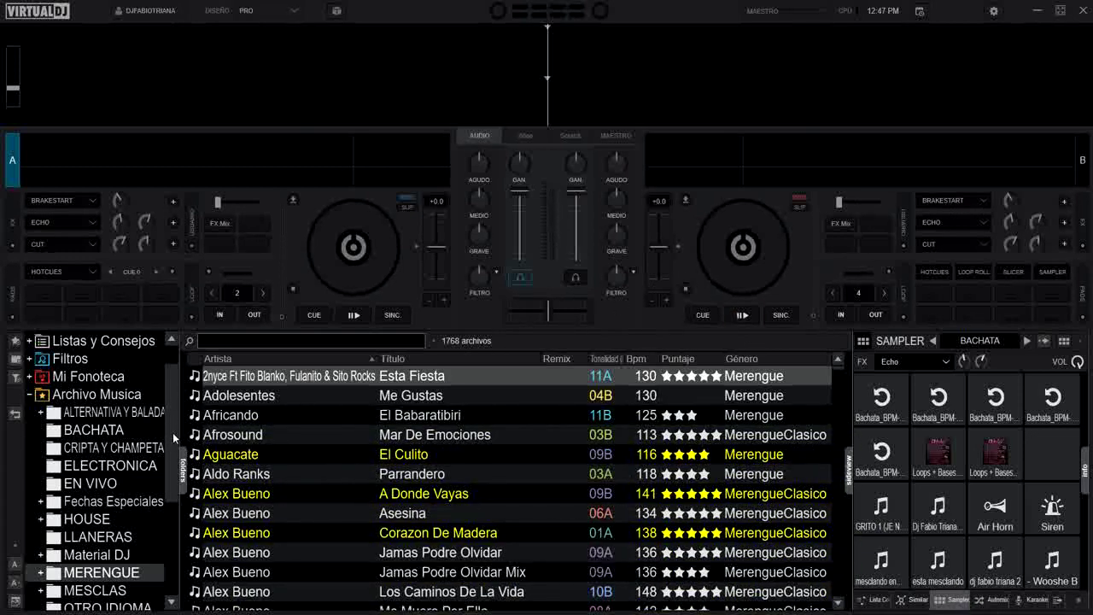
Expand the MERENGUE folder to view its subfolders, collapse it, and look over the remaining music folders.
scroll(173, 436, up, 1)
scroll(174, 430, down, 5)
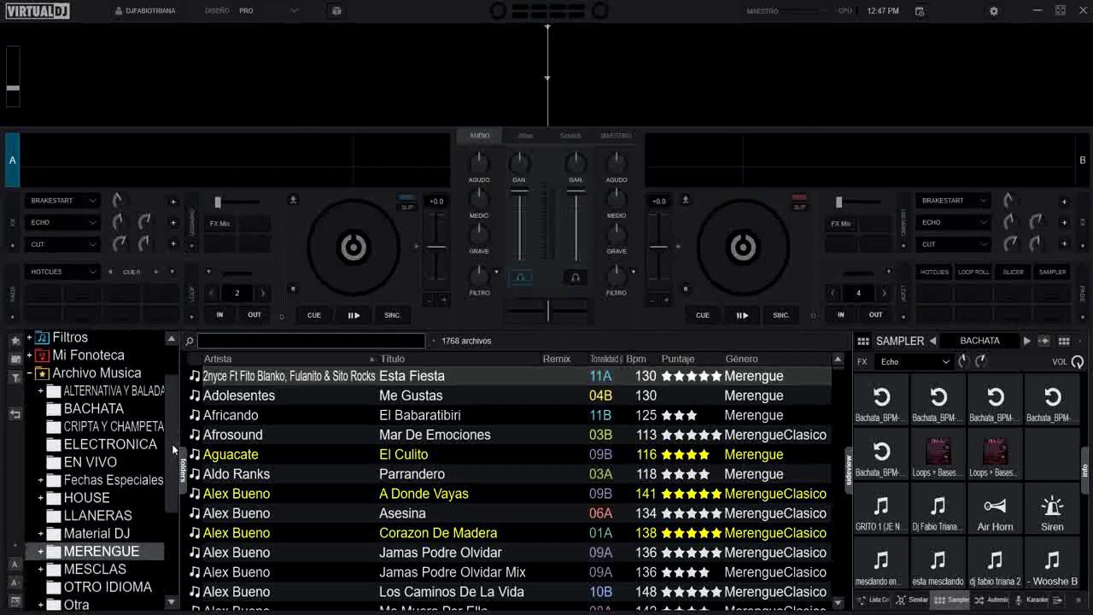
double_click(83, 499)
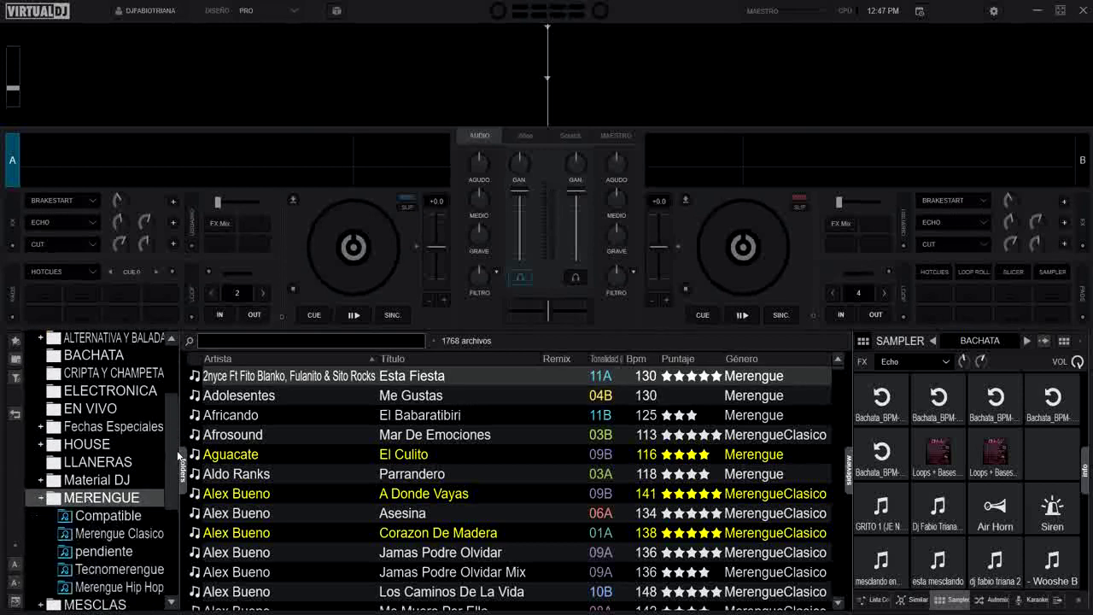
click(39, 500)
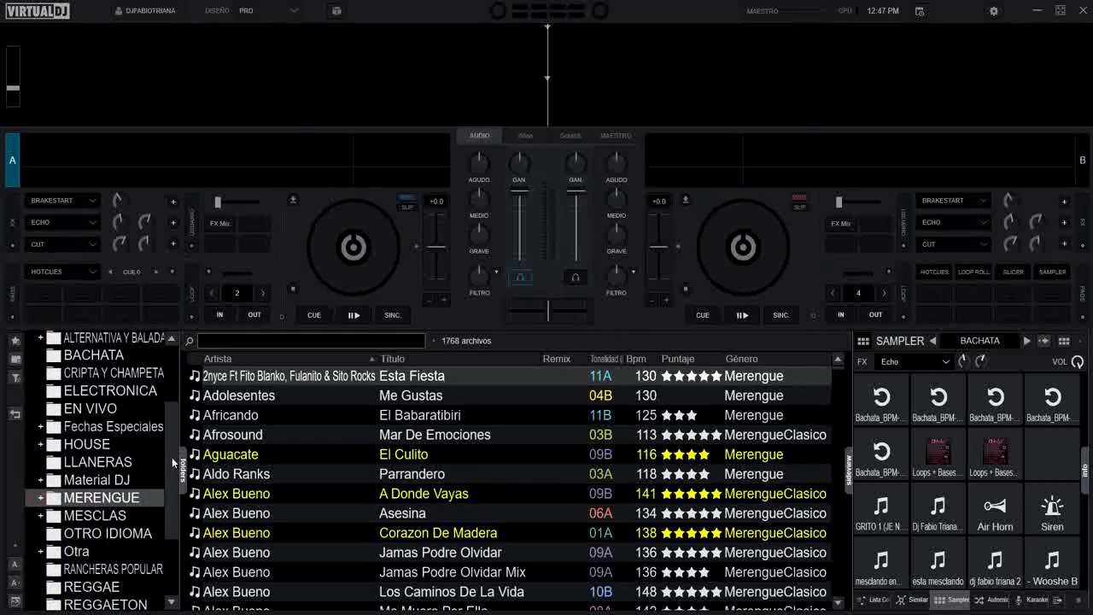
scroll(173, 462, down, 5)
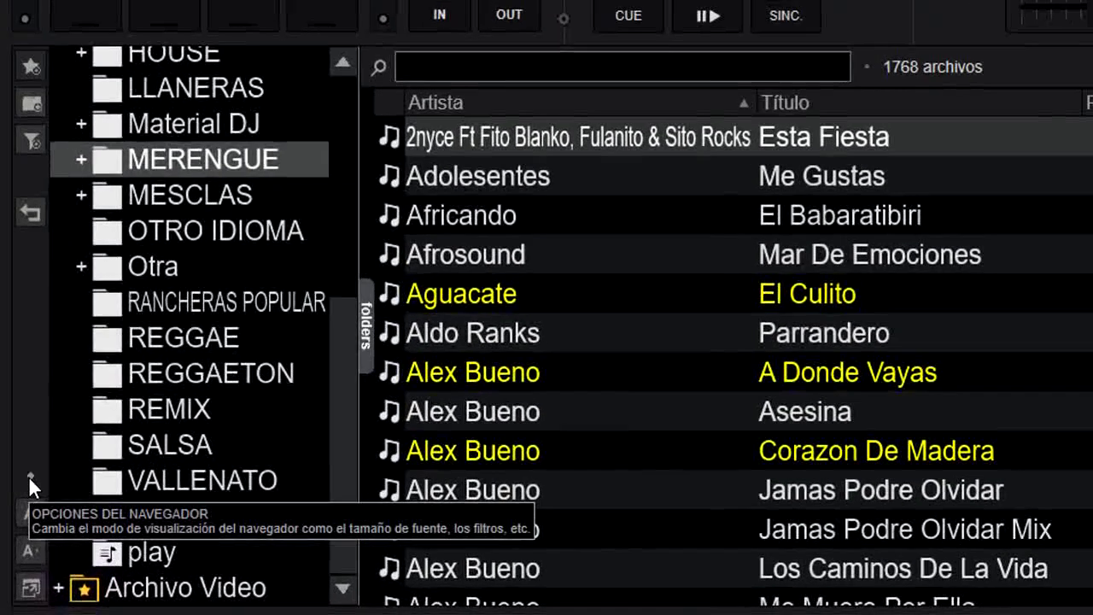
Export the browser view of the MERENGUE folder as a CSV file, replacing the existing uno file on the Escritorio.
click(28, 475)
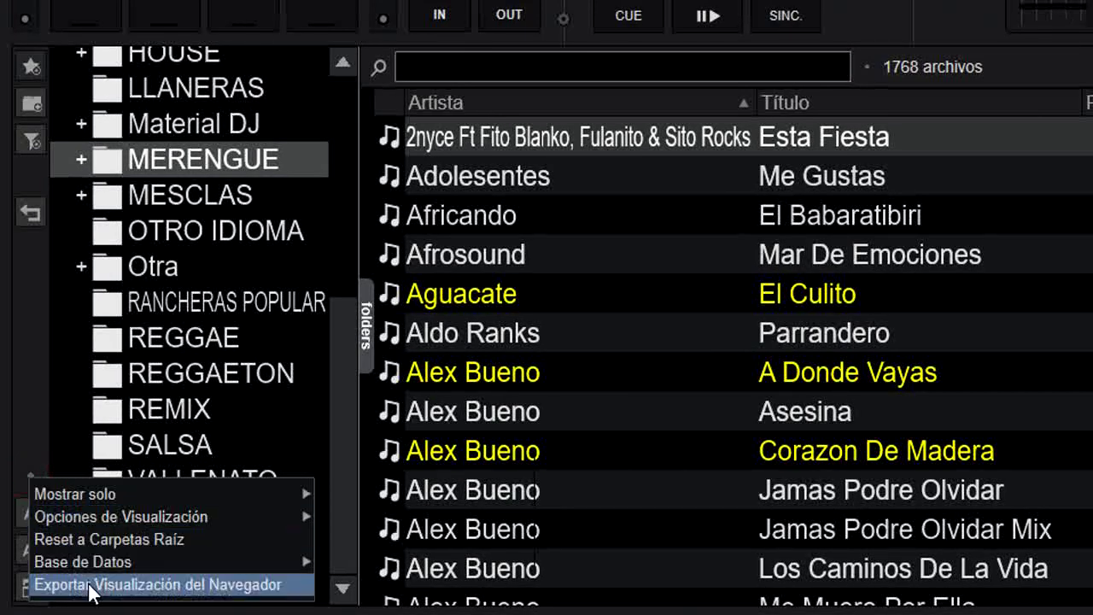
click(189, 586)
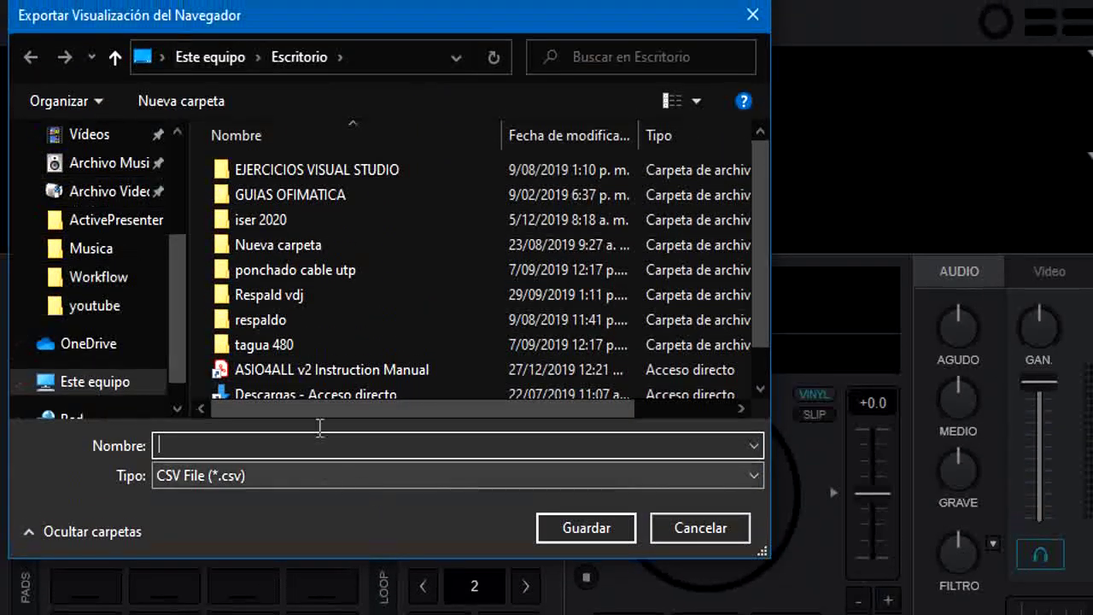
drag(762, 199, 762, 309)
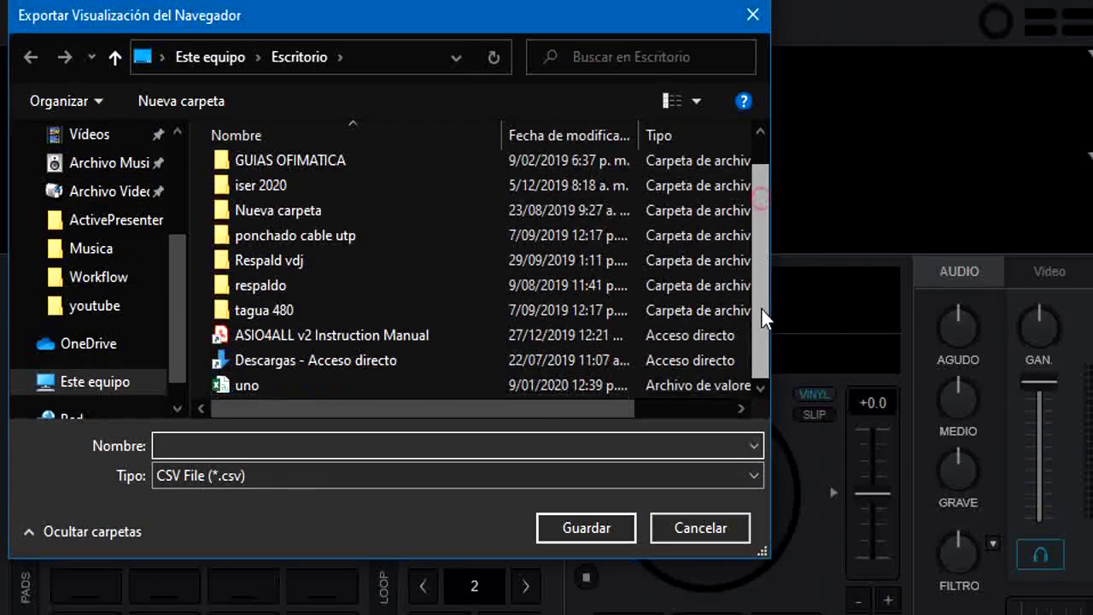
click(250, 384)
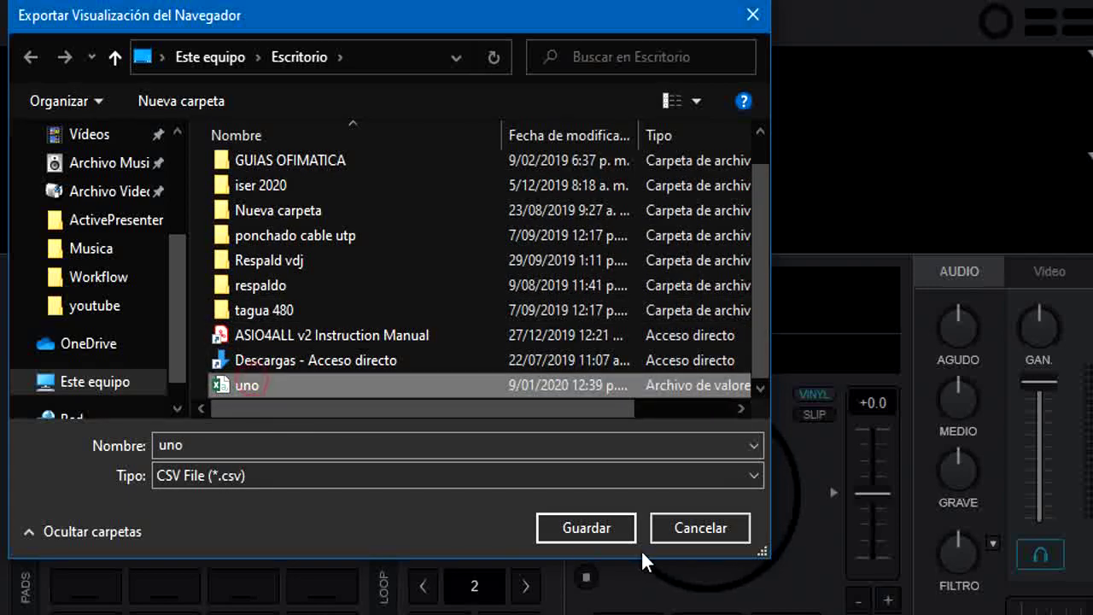
click(614, 530)
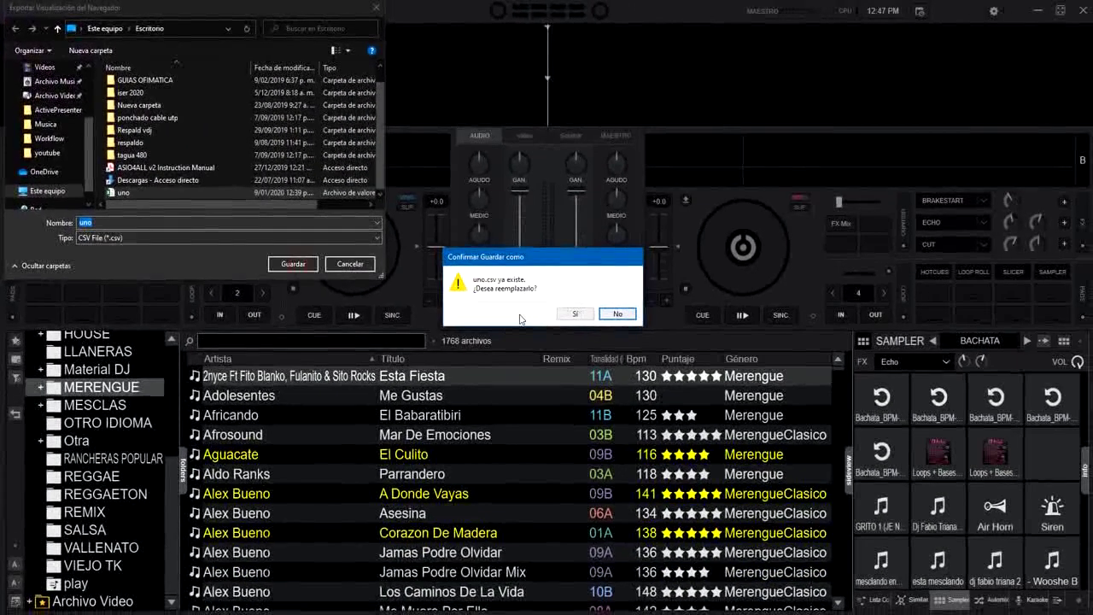
click(574, 314)
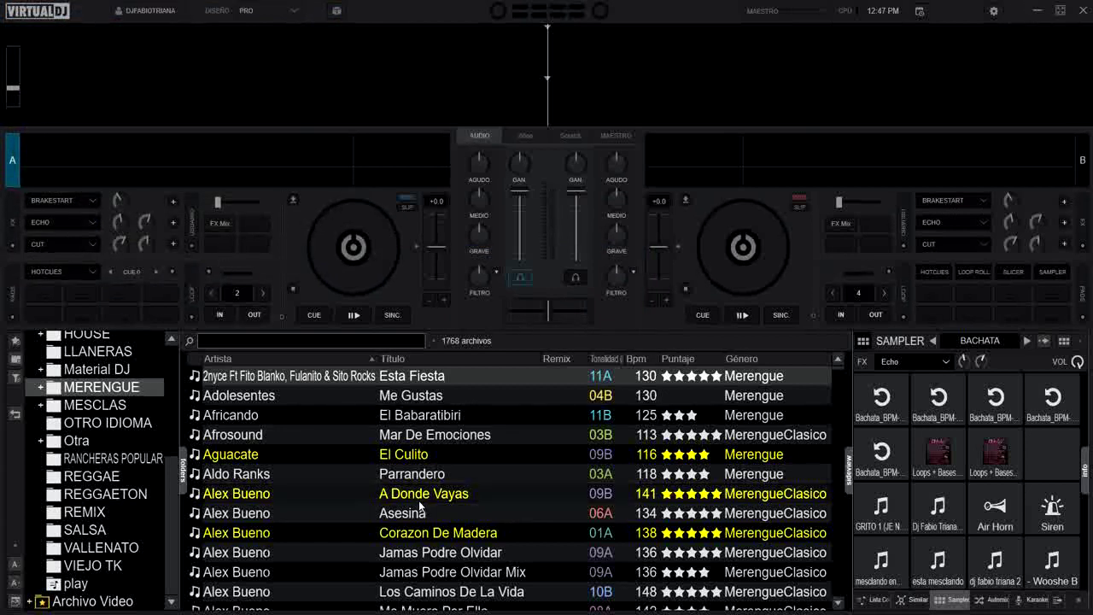
Switch to File Explorer, go to the Escritorio folder, and open the exported uno file in Excel.
key(super+e)
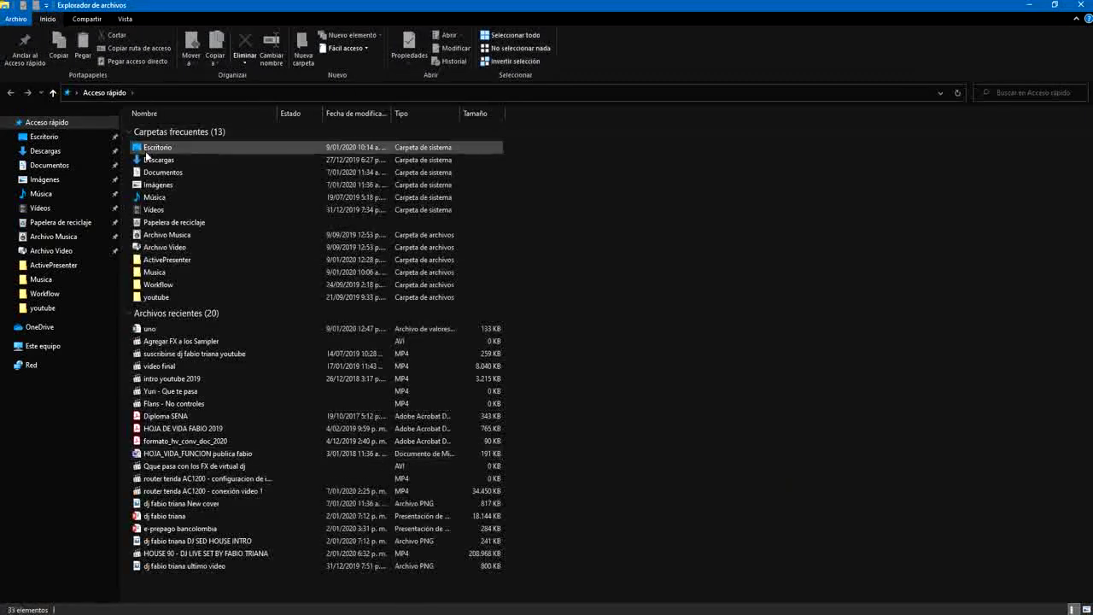
double_click(146, 152)
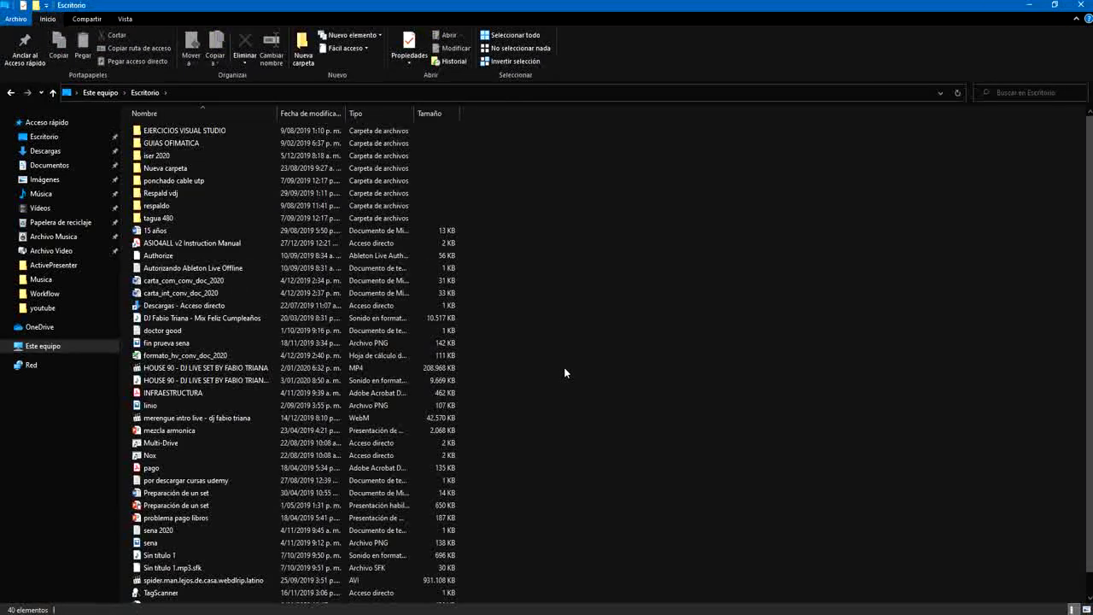
scroll(564, 372, down, 1)
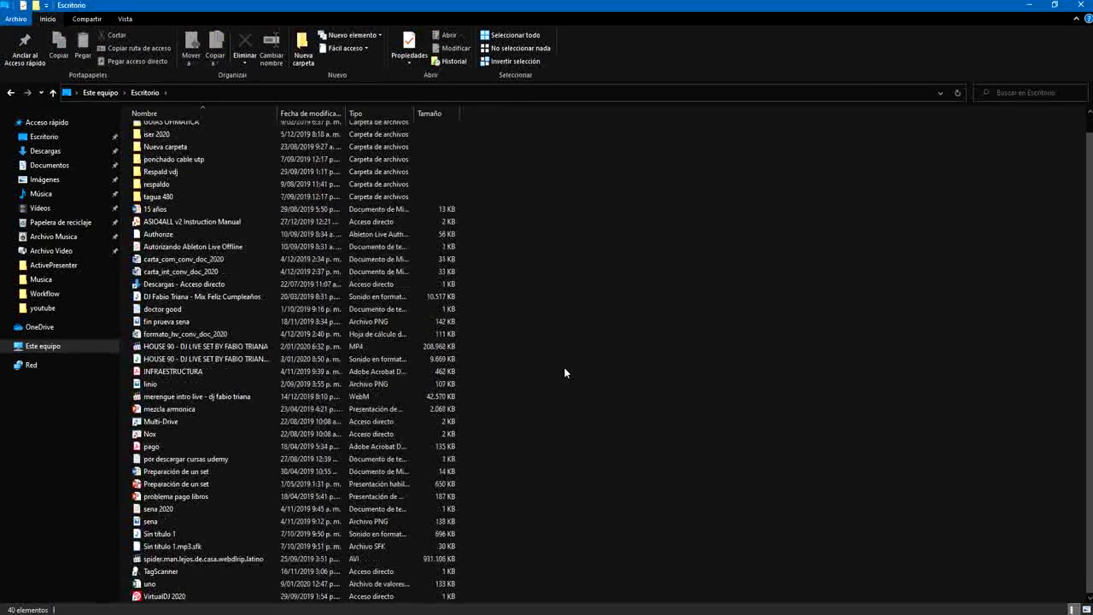
double_click(159, 585)
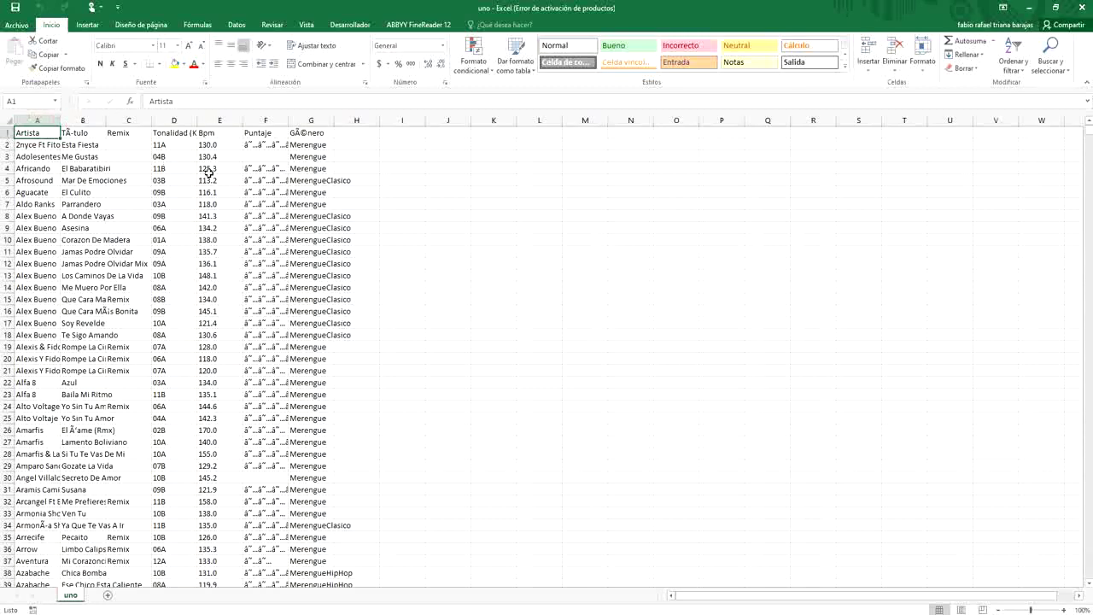
Look through the exported song rows in the uno sheet and return to the first row.
click(1088, 587)
scroll(395, 435, down, 20)
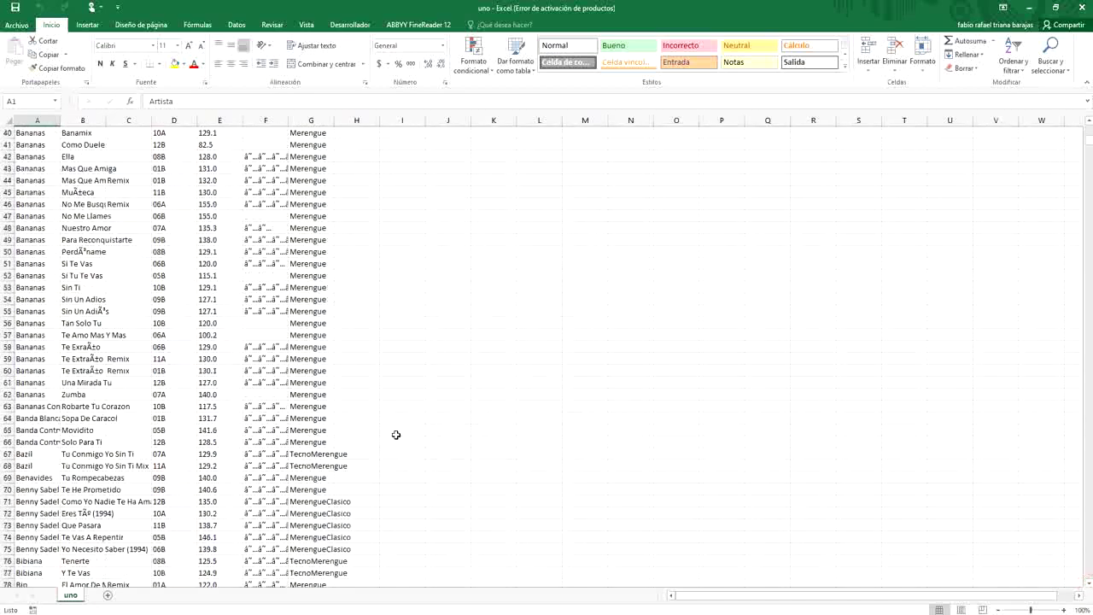
scroll(395, 435, down, 20)
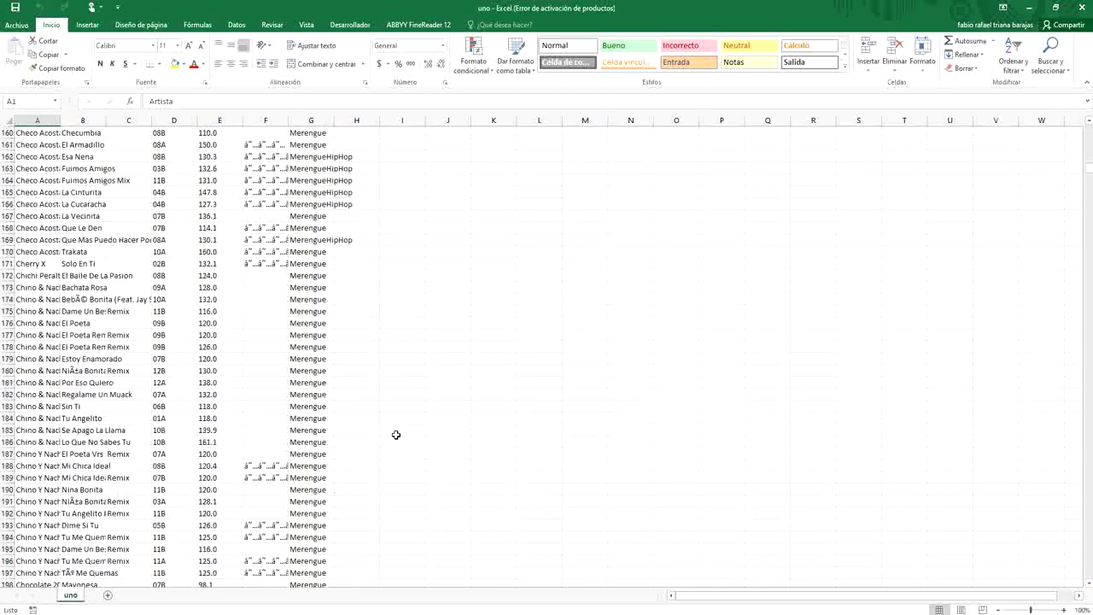
scroll(396, 430, down, 20)
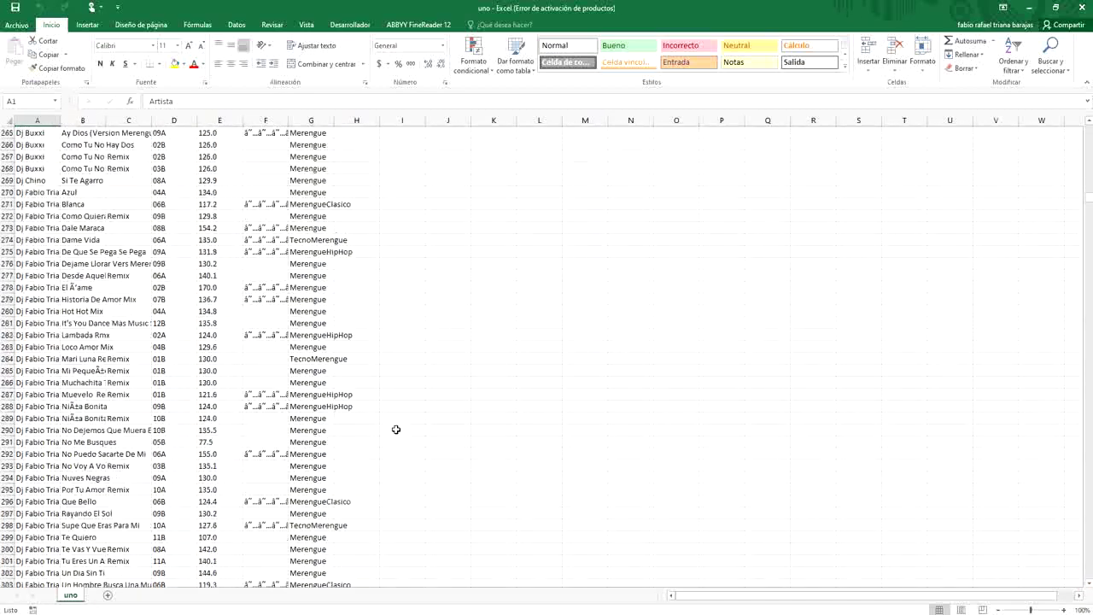
scroll(396, 430, down, 13)
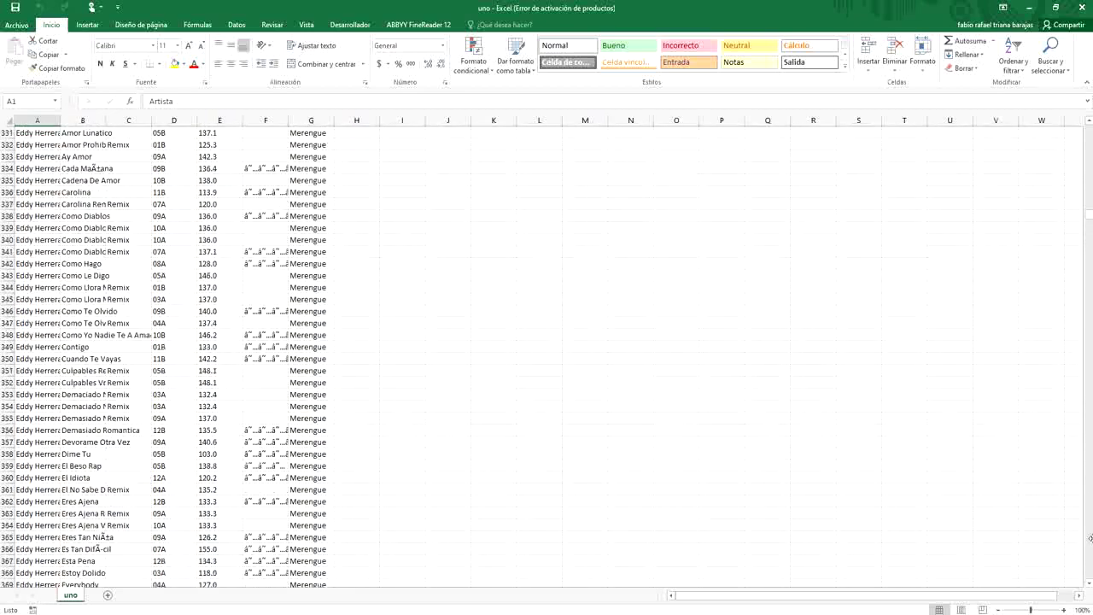
drag(1089, 222, 1088, 125)
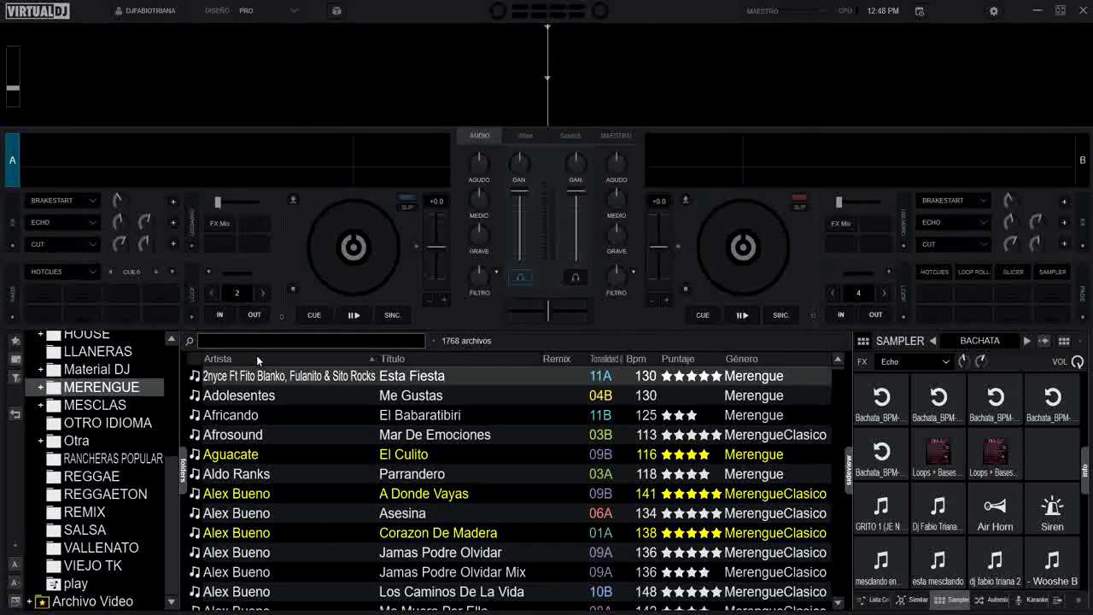
Add the Año column to the VirtualDJ song list, place it before Artista, and narrow it to fit the years.
right_click(781, 358)
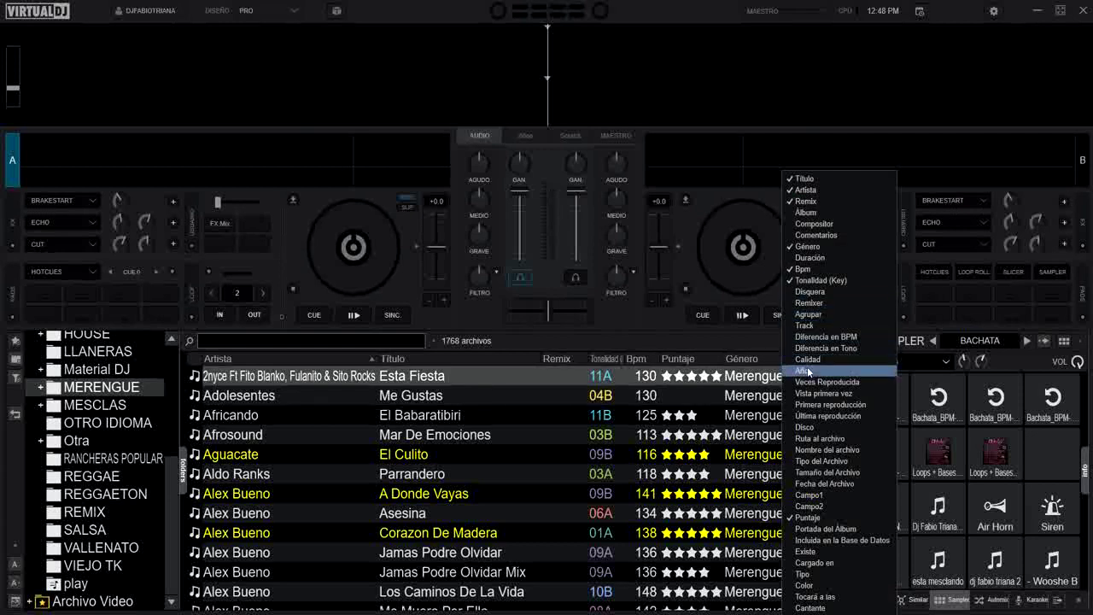
click(808, 371)
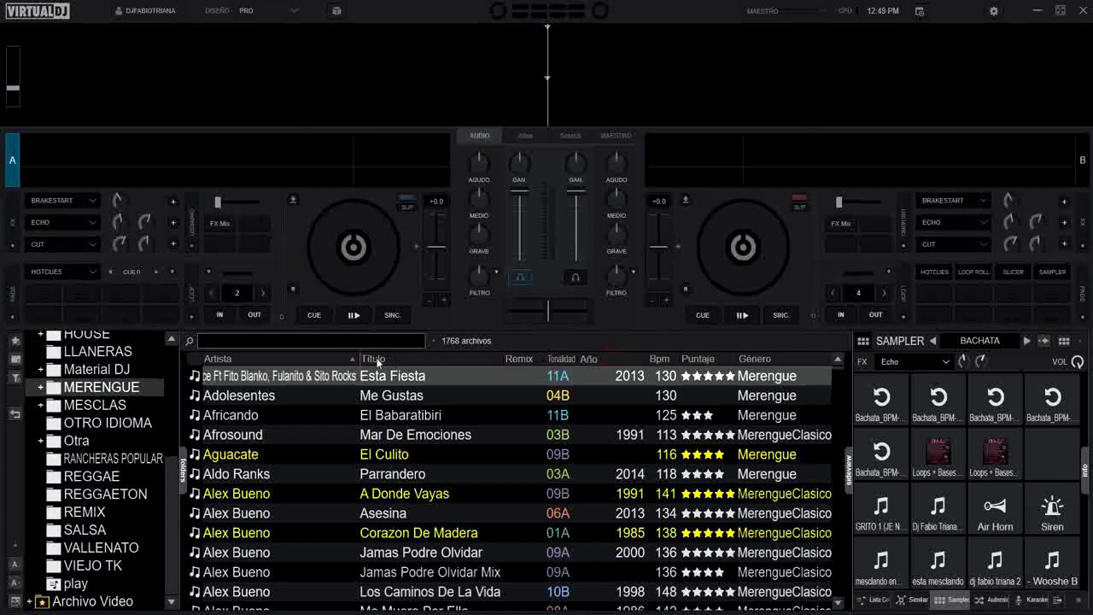
drag(275, 357, 276, 358)
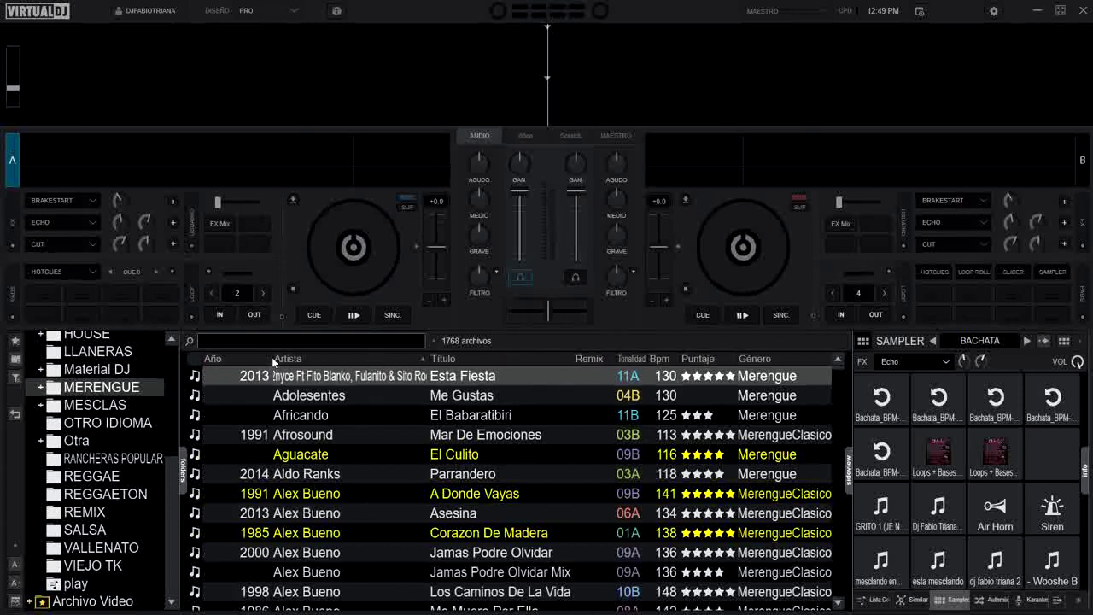
drag(270, 358, 238, 359)
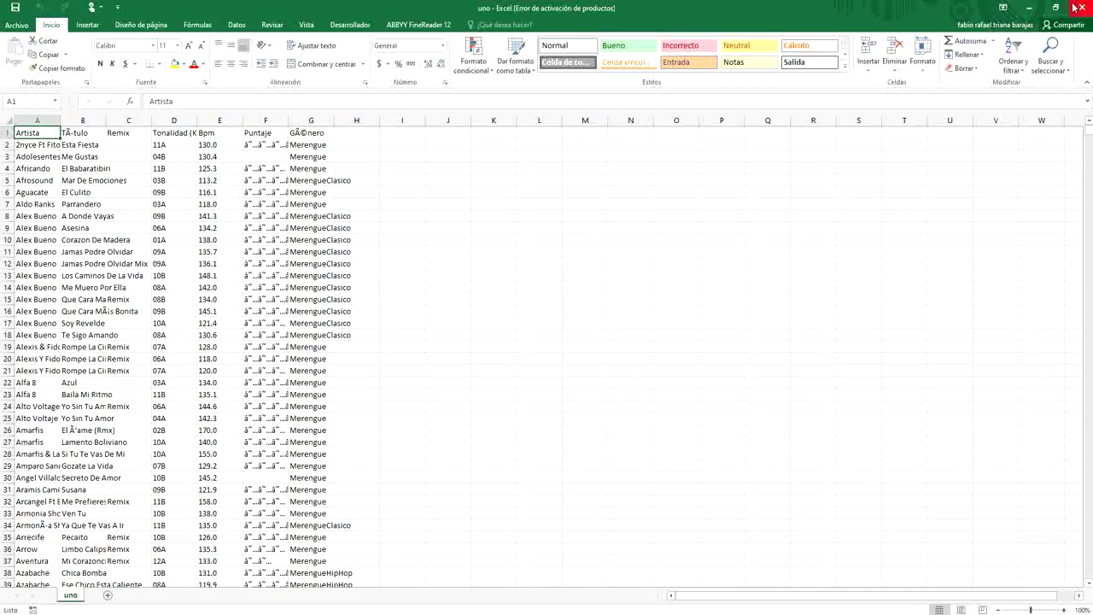
Close the uno workbook in Excel and export the VirtualDJ browser view again over uno on the Escritorio.
click(1082, 6)
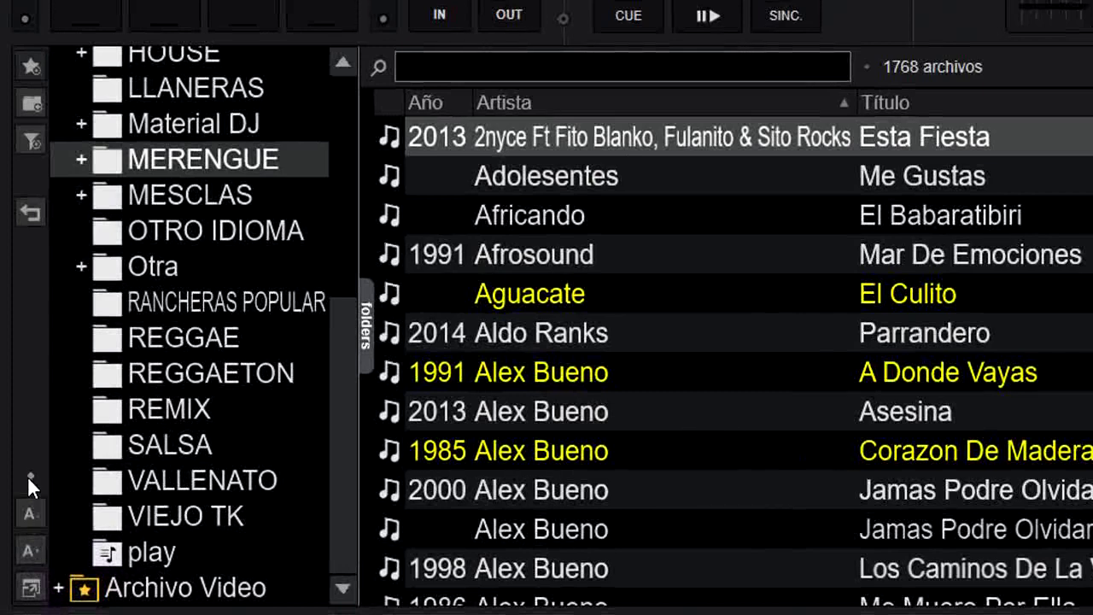
click(28, 483)
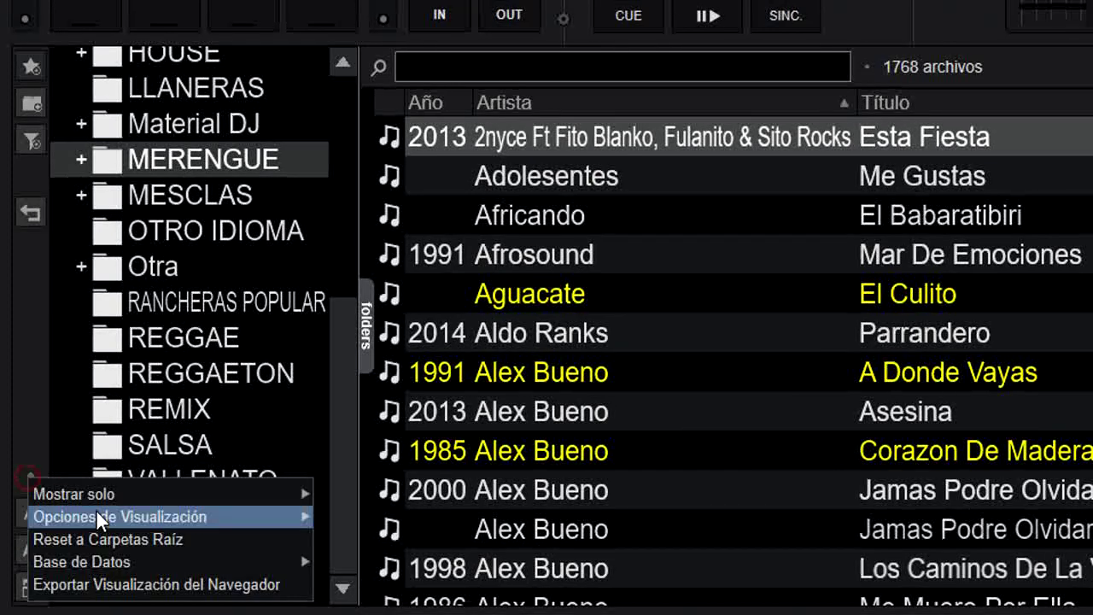
click(159, 586)
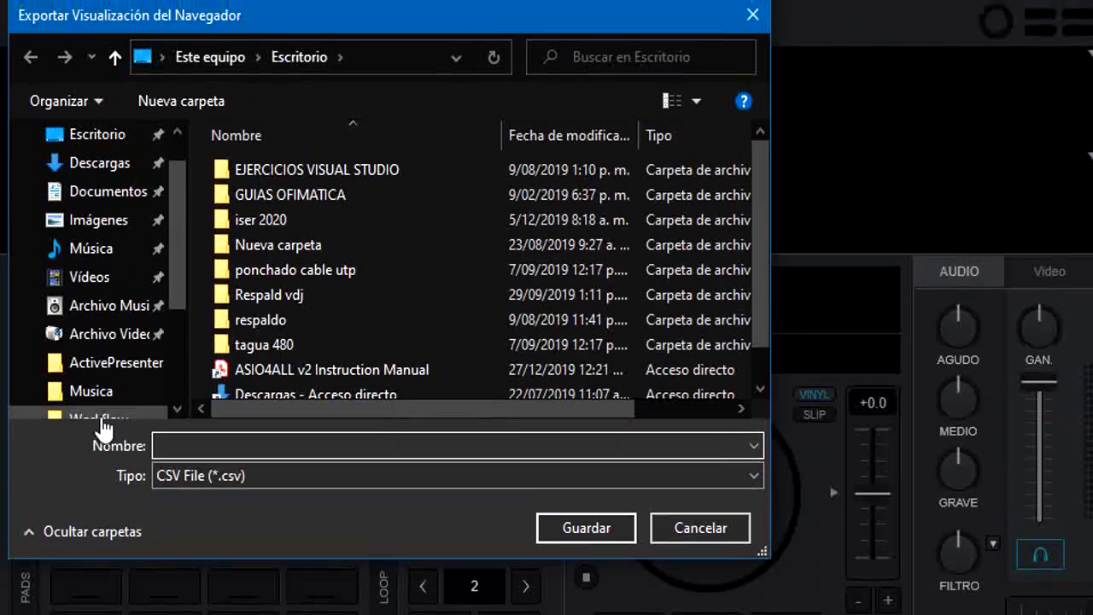
drag(759, 228, 760, 352)
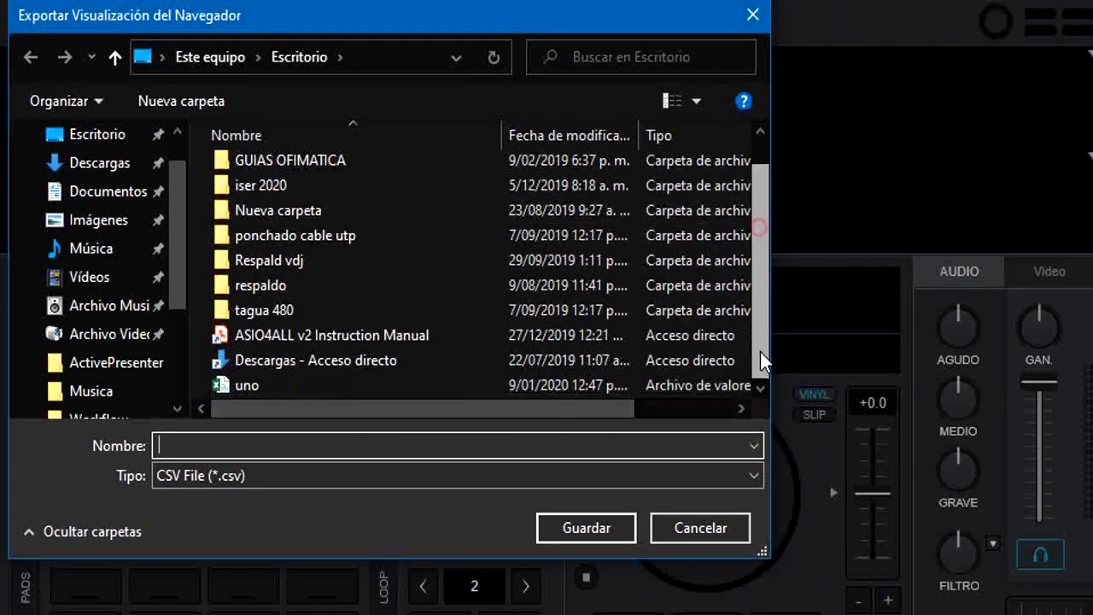
click(226, 383)
click(574, 527)
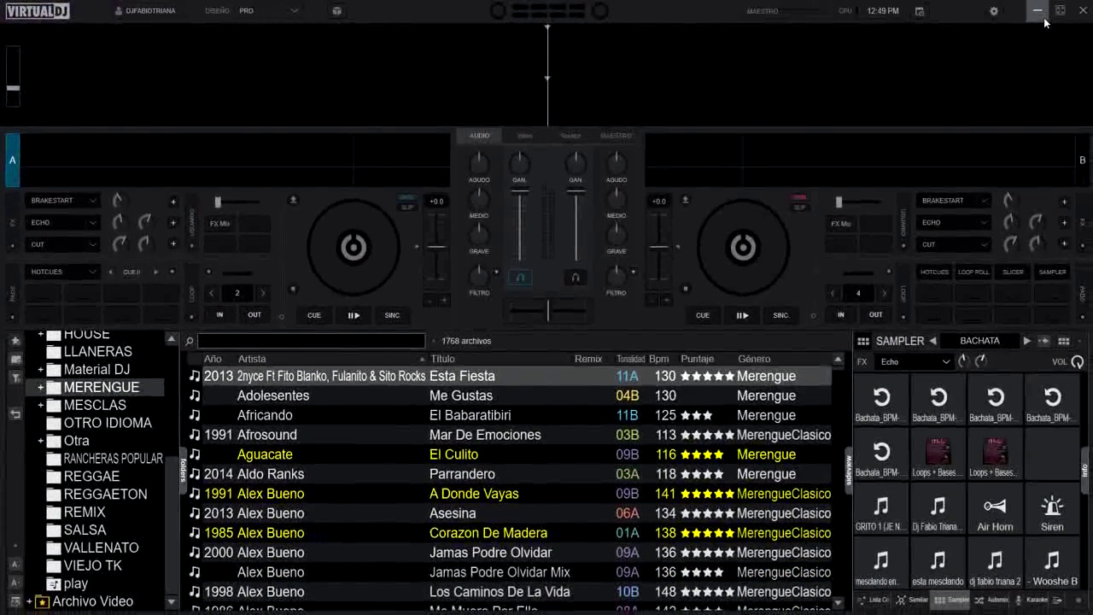
Minimize VirtualDJ and open the newly exported uno file from the Escritorio folder in Excel.
click(1037, 12)
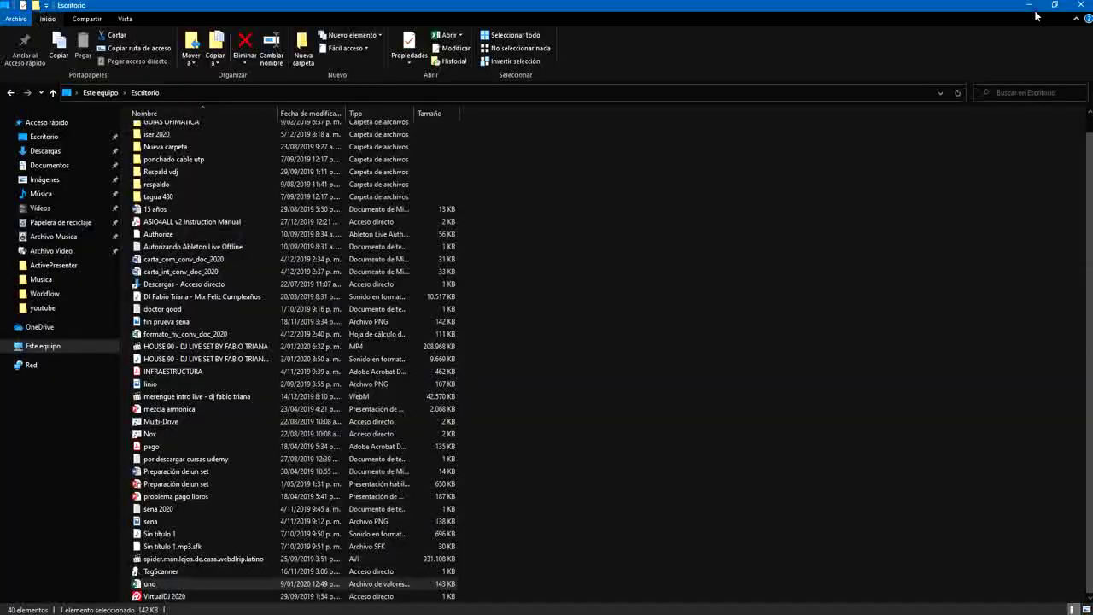
click(732, 474)
double_click(147, 584)
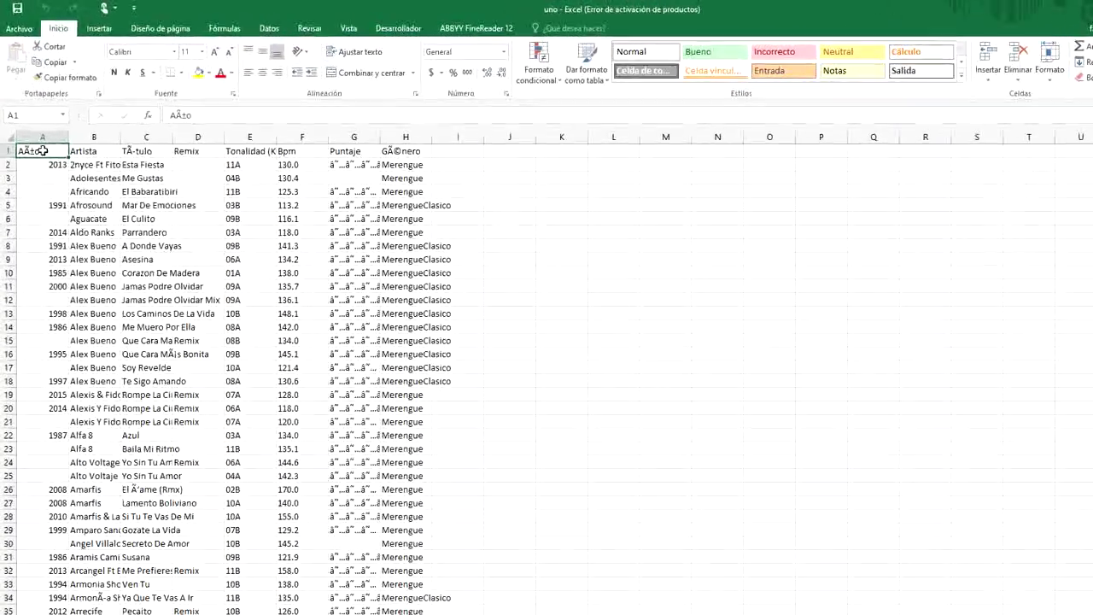
Check the exported column headers in row 1, from Artista across to Género.
click(176, 270)
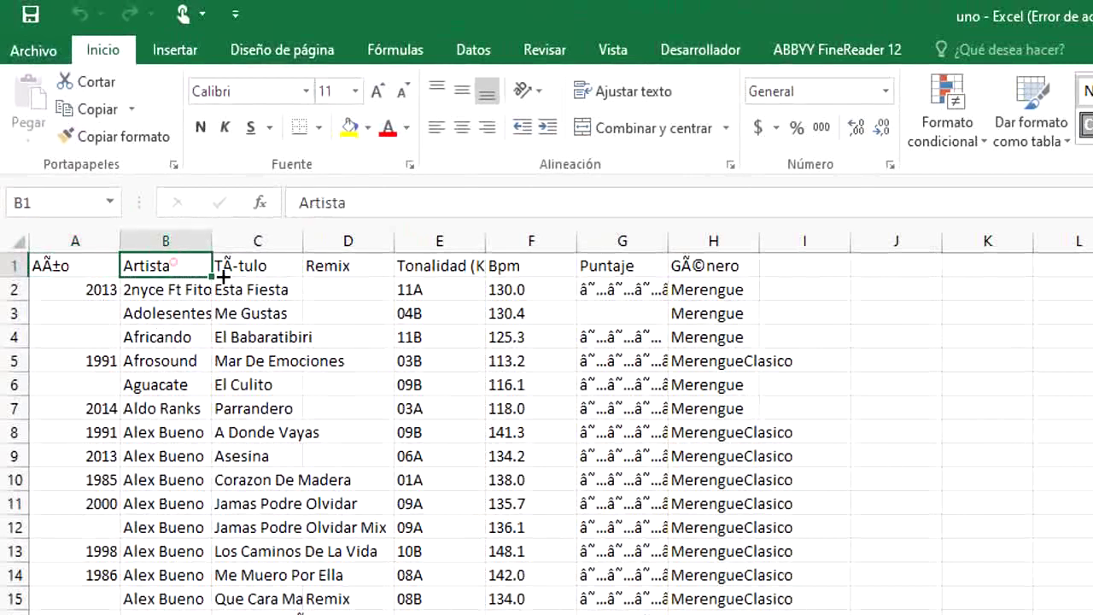
click(274, 268)
click(342, 272)
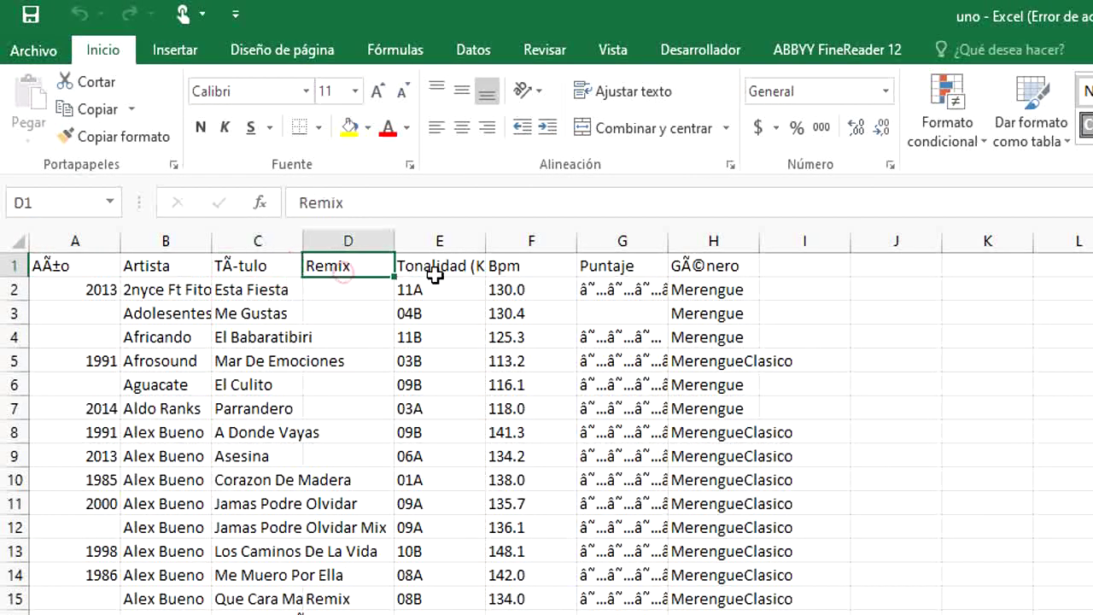
click(435, 271)
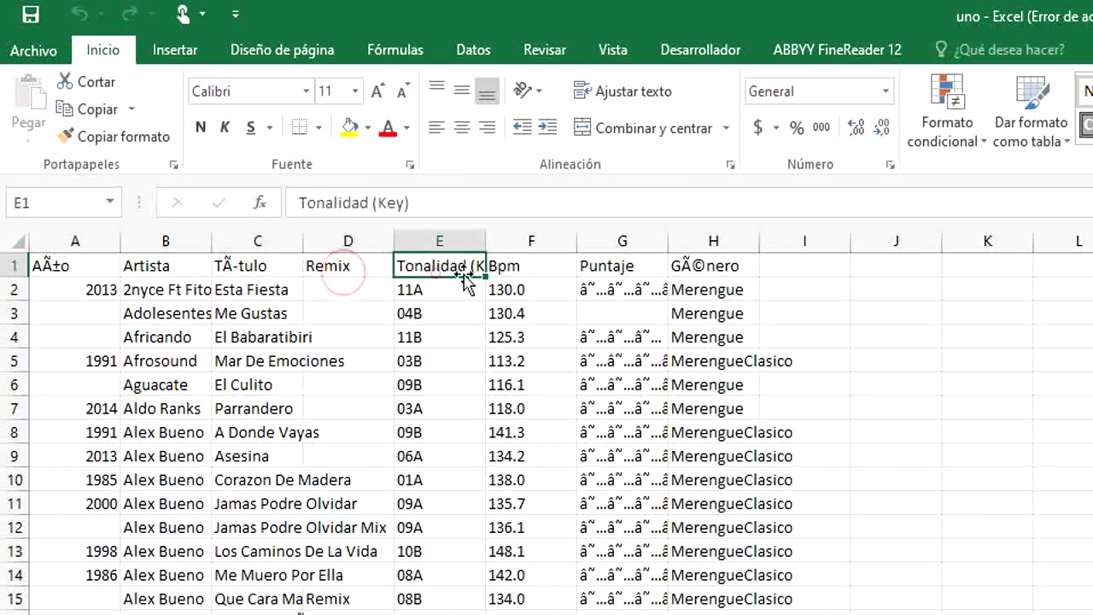
click(534, 267)
click(627, 272)
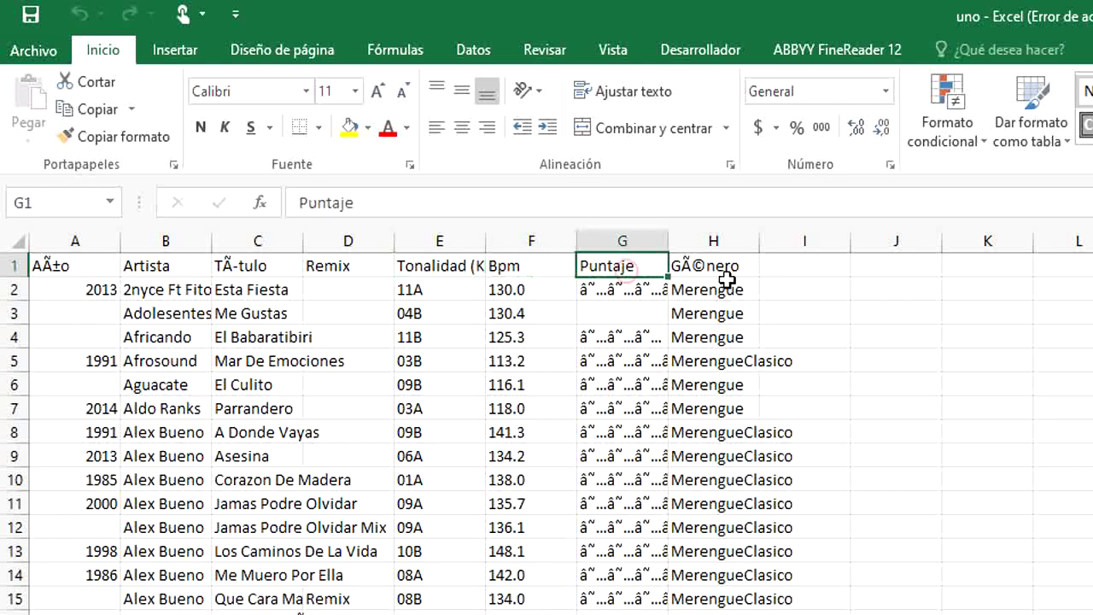
click(722, 269)
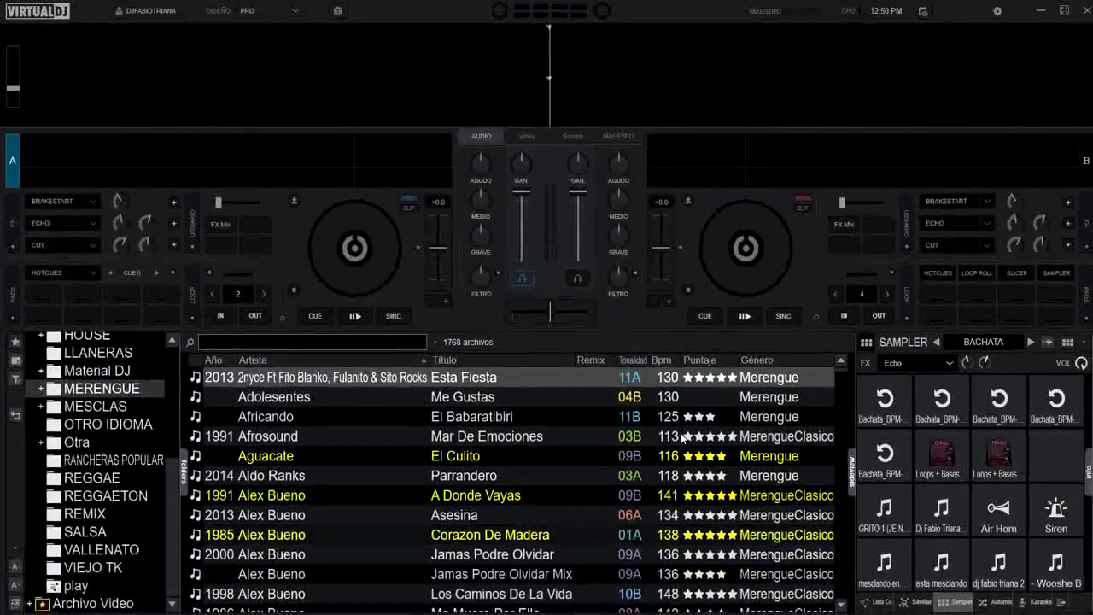
View the list of available song list columns in VirtualDJ, then minimize the program to return to the Escritorio folder.
right_click(798, 361)
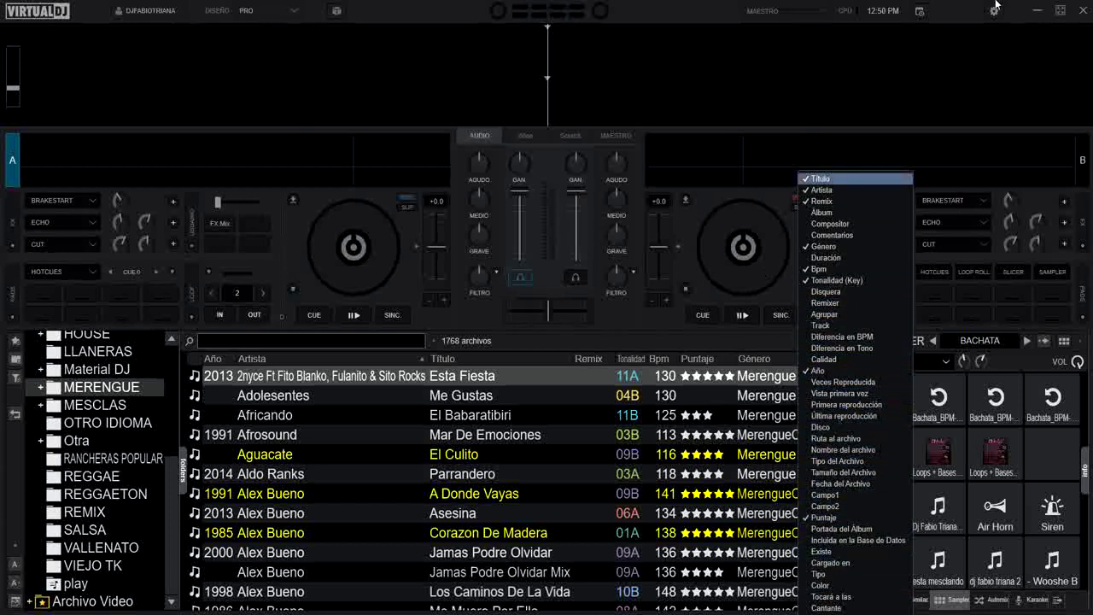
click(1037, 11)
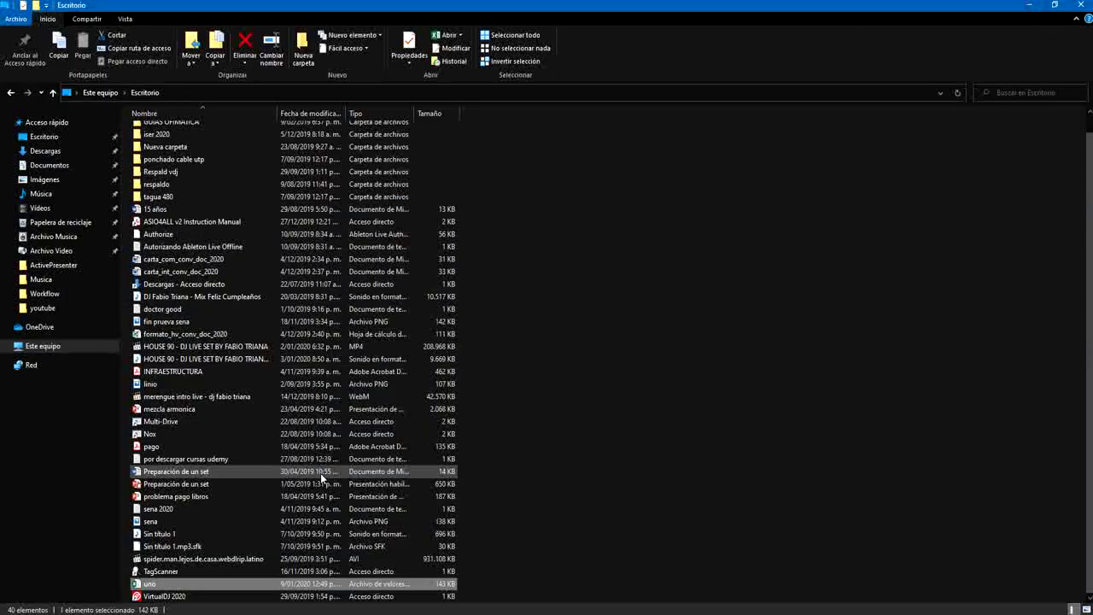